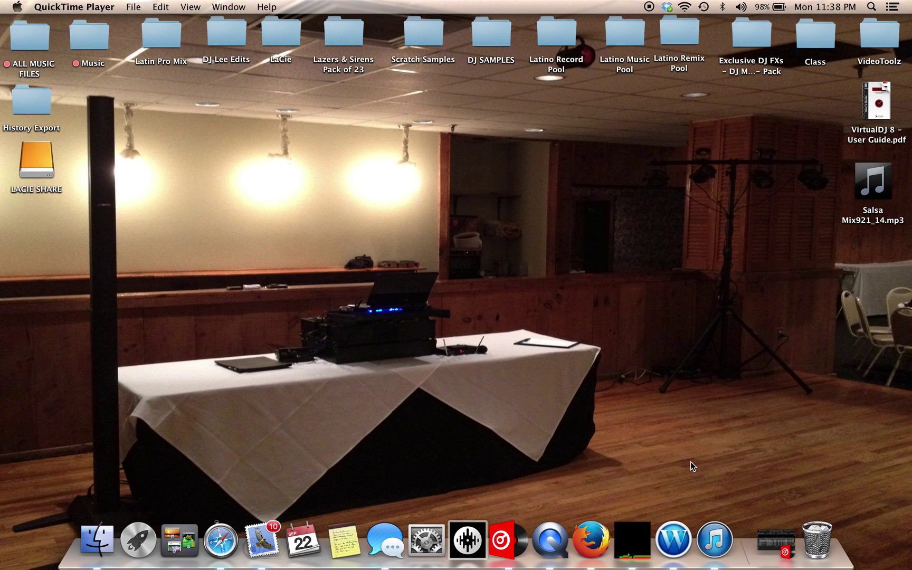
Step: Switch to VirtualDJ and expand its window to fill the whole screen
{"action": "left_click", "coordinate": [770, 534]}
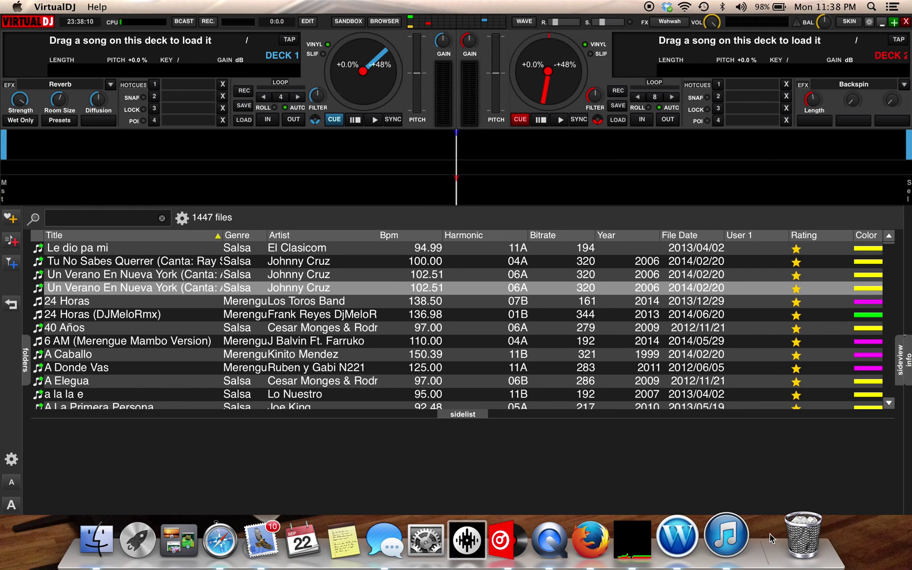
{"action": "left_click", "coordinate": [894, 21]}
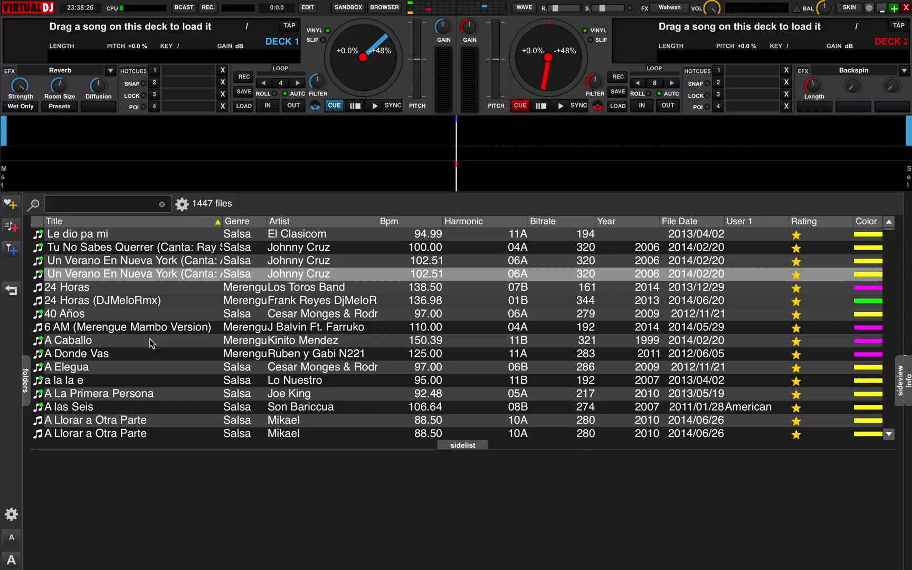
Step: Load the second "Un Verano En Nueva York" track onto deck 1, play it for a few seconds and pause it
{"action": "double_click", "coordinate": [114, 273]}
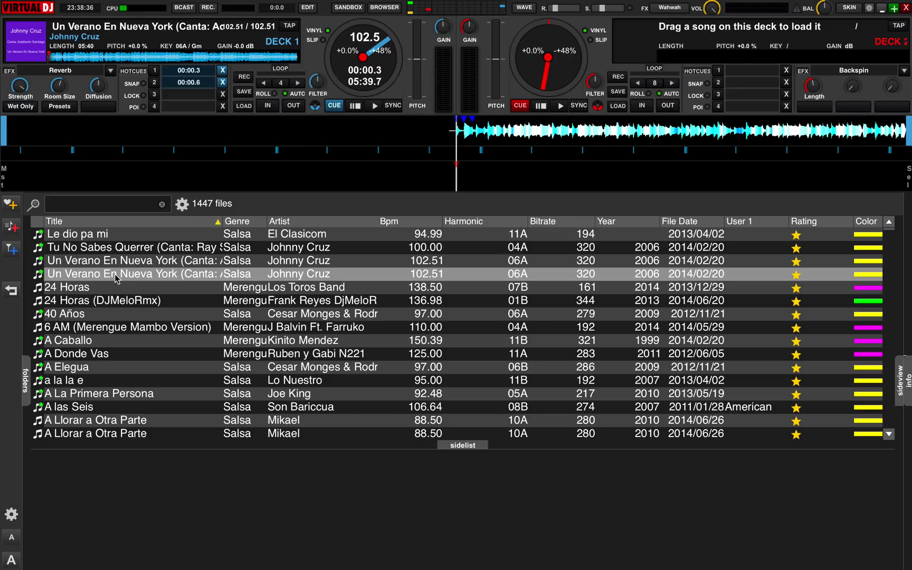
{"action": "key", "text": "space"}
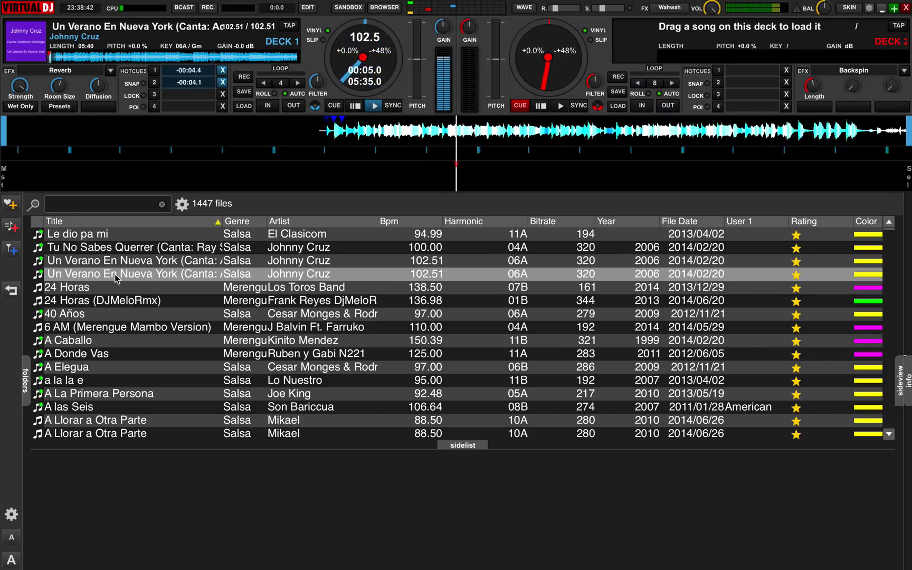
{"action": "key", "text": "space"}
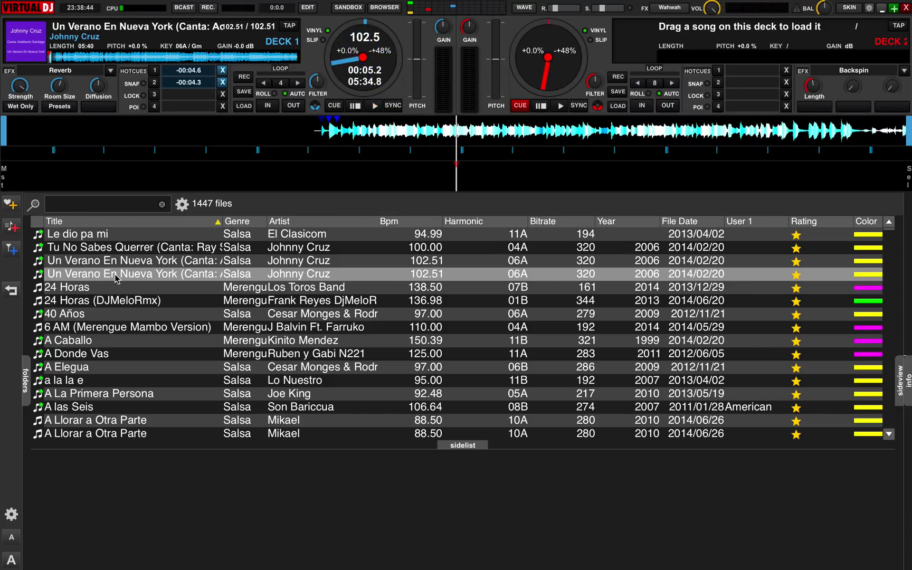
Step: Search the song library for "hhhh" and clear the search
{"action": "left_click", "coordinate": [73, 203]}
{"action": "type", "text": "hhhh"}
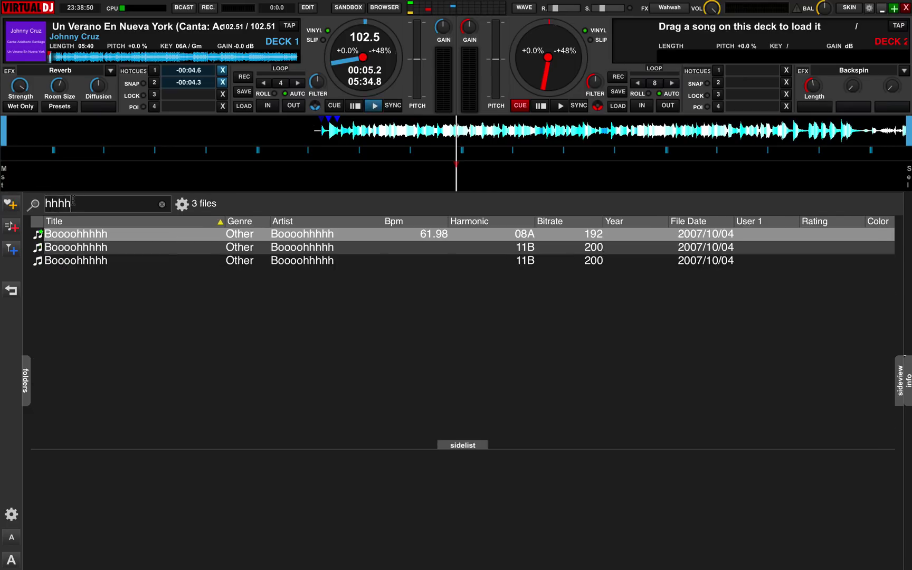
{"action": "key", "text": "BackSpace"}
{"action": "key", "text": "BackSpace"}
{"action": "key", "text": "BackSpace"}
{"action": "key", "text": "BackSpace"}
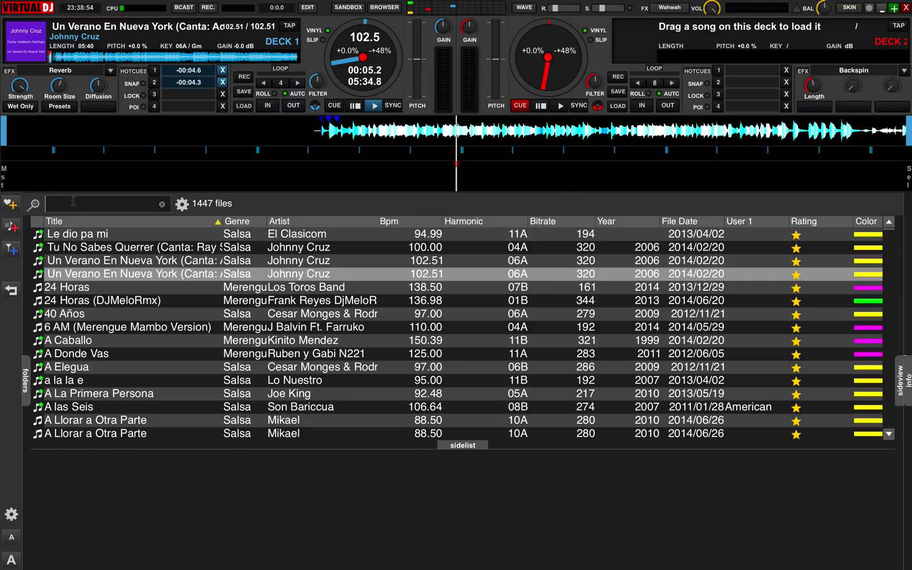
Step: Select the track "24 Horas" in the song list and return deck 1 to the start of its song
{"action": "left_click", "coordinate": [93, 290]}
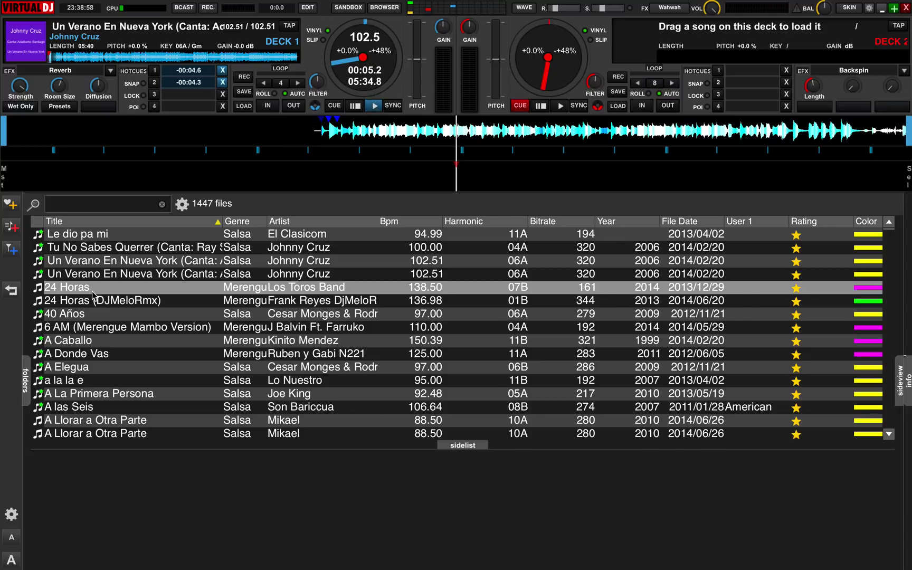
{"action": "key", "text": "Home"}
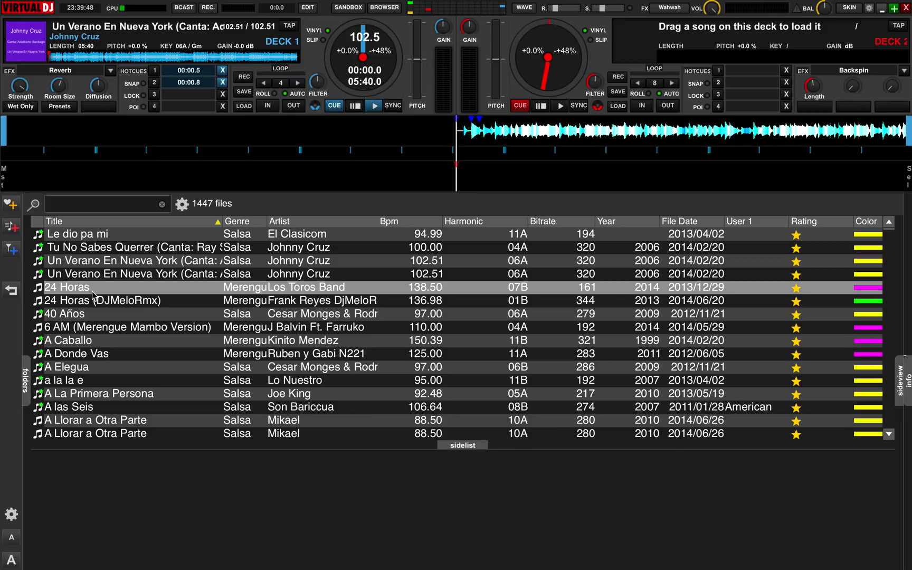
Step: Open the program settings, look through the audio and interface sections, and go to the controller mapping
{"action": "left_click", "coordinate": [868, 8]}
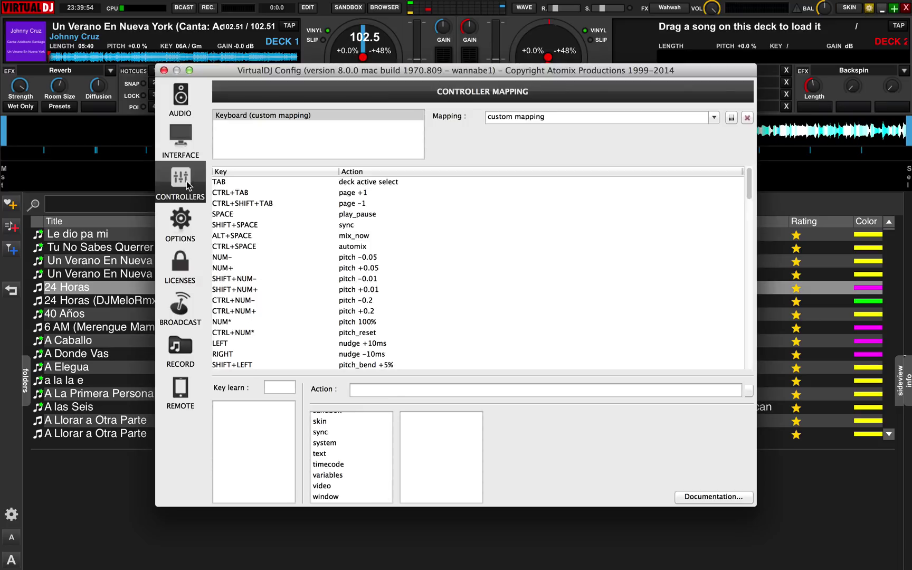
{"action": "left_click", "coordinate": [180, 141]}
{"action": "left_click", "coordinate": [182, 106]}
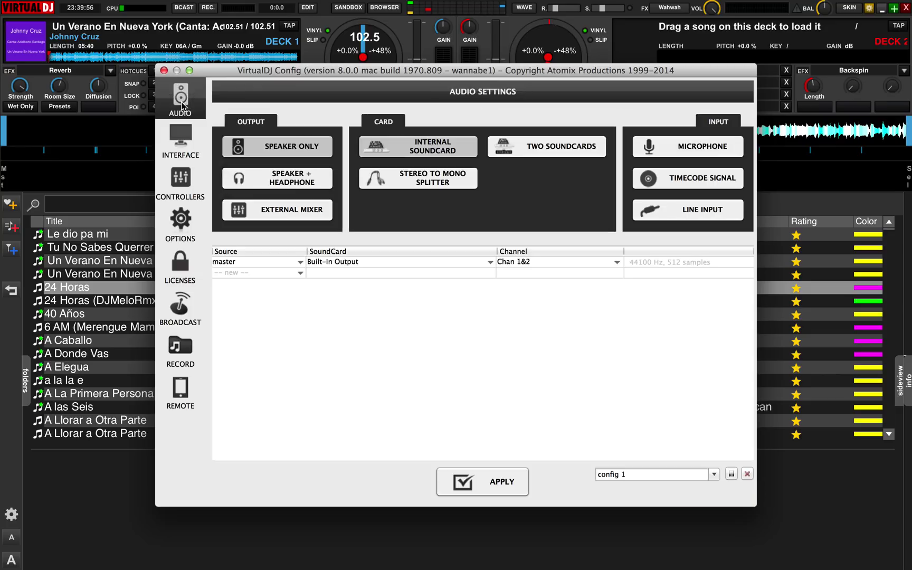
{"action": "left_click", "coordinate": [177, 137]}
{"action": "left_click", "coordinate": [181, 182]}
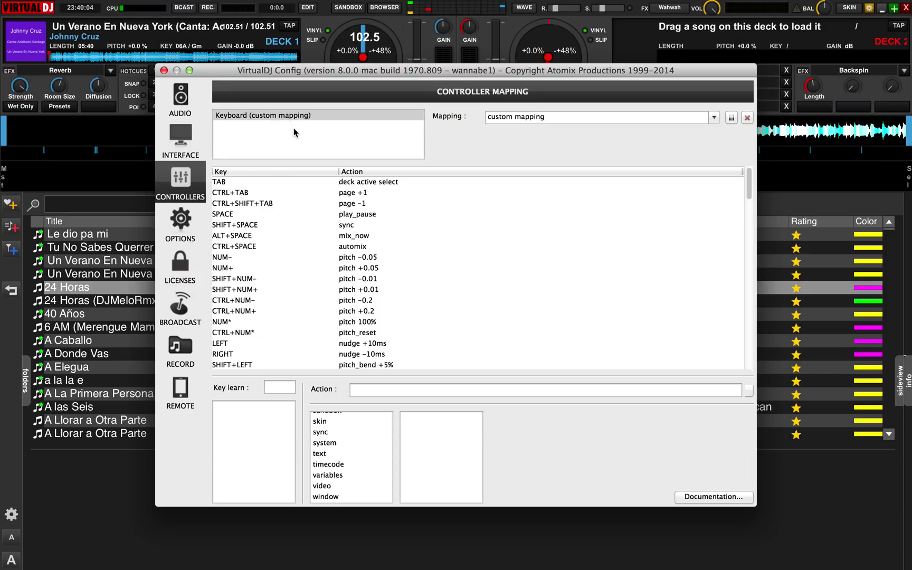
Step: Examine the keys and actions assigned in the keyboard's custom mapping, from looping and cue shortcuts to sampler and playlist actions
{"action": "scroll", "coordinate": [269, 287], "scroll_direction": "down", "scroll_amount": 5}
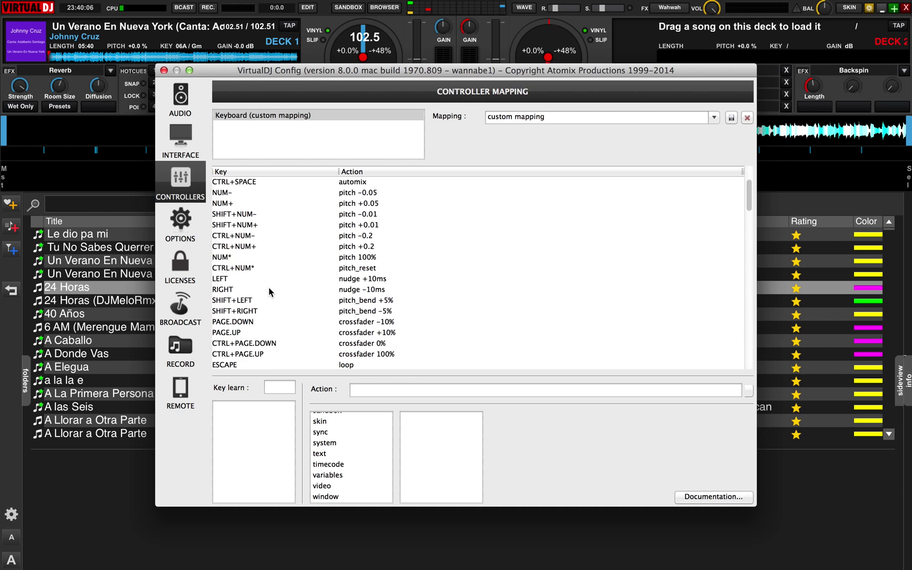
{"action": "scroll", "coordinate": [268, 287], "scroll_direction": "down", "scroll_amount": 5}
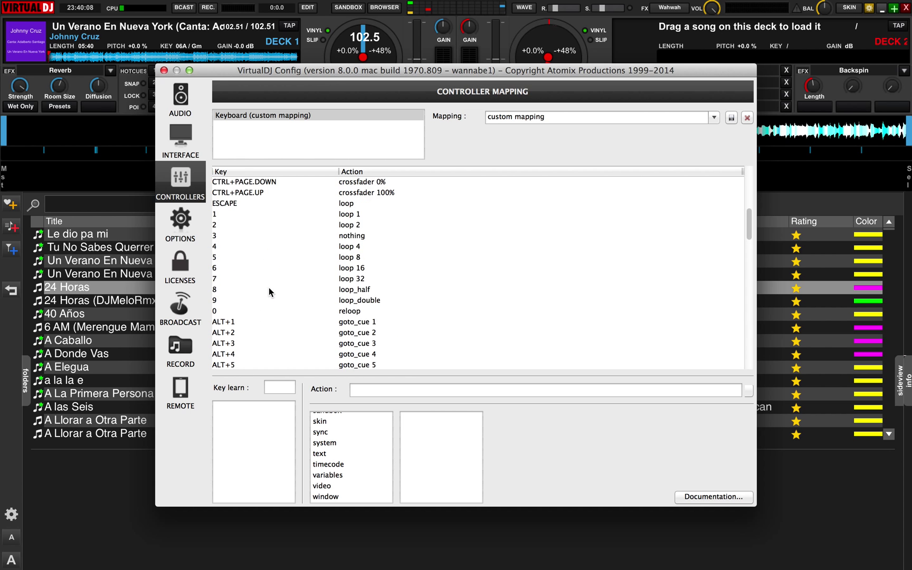
{"action": "scroll", "coordinate": [269, 287], "scroll_direction": "down", "scroll_amount": 5}
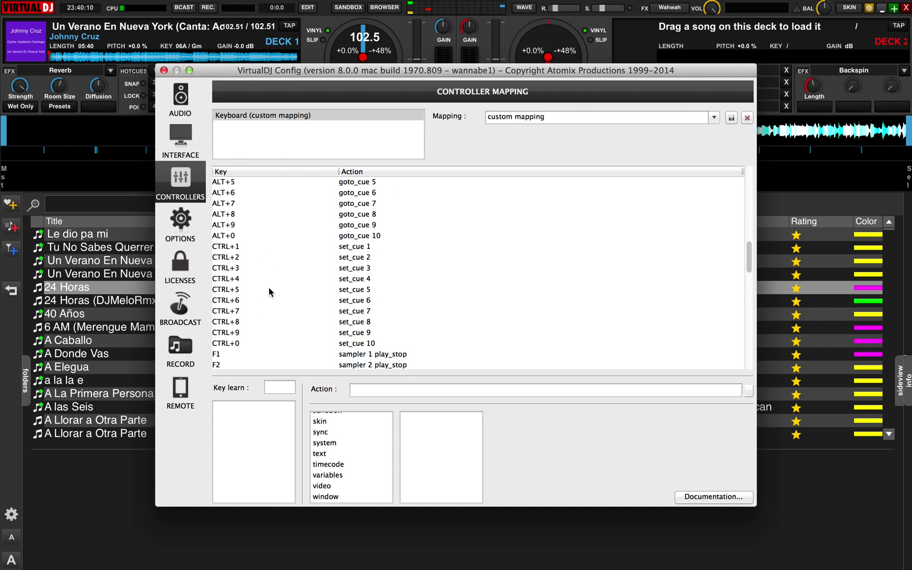
{"action": "scroll", "coordinate": [269, 287], "scroll_direction": "down", "scroll_amount": 9}
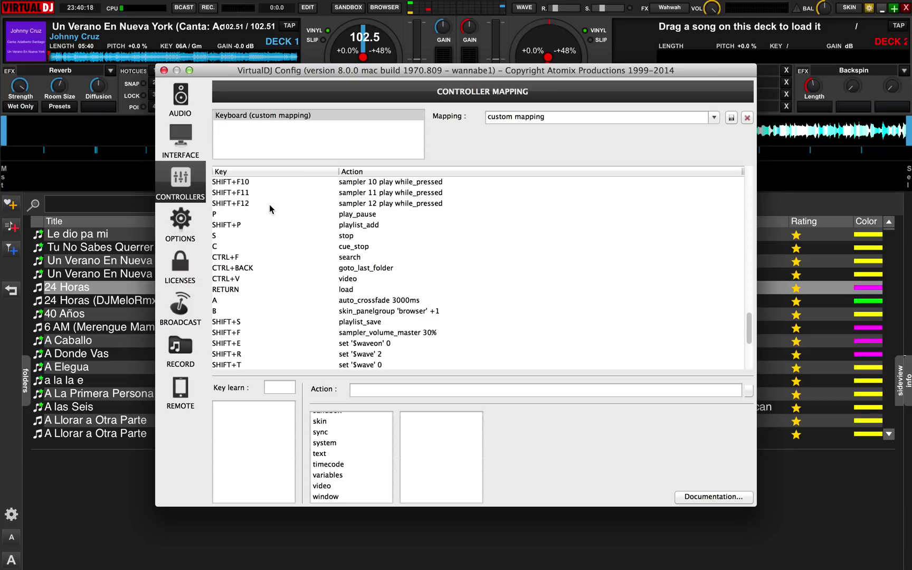
{"action": "scroll", "coordinate": [269, 204], "scroll_direction": "down", "scroll_amount": 1}
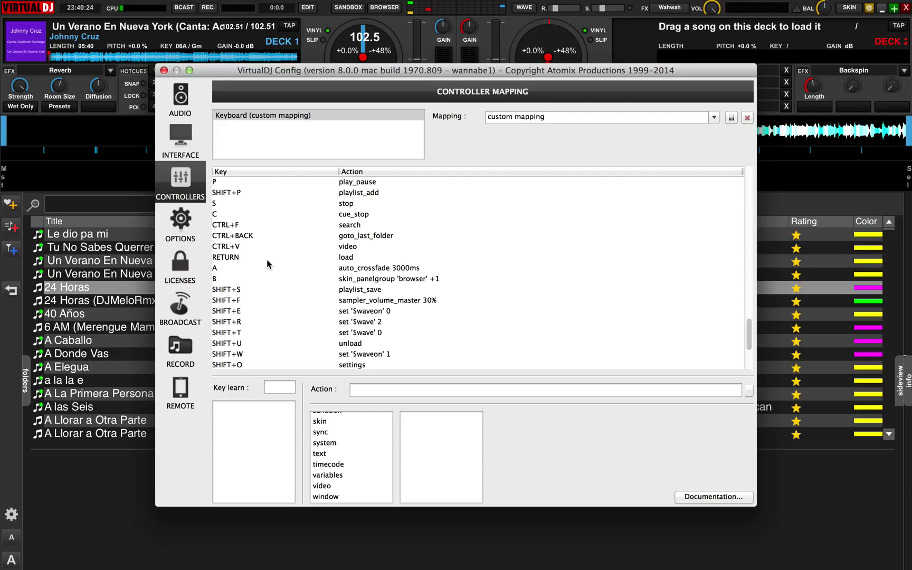
{"action": "scroll", "coordinate": [267, 263], "scroll_direction": "down", "scroll_amount": 1}
{"action": "scroll", "coordinate": [267, 259], "scroll_direction": "down", "scroll_amount": 1}
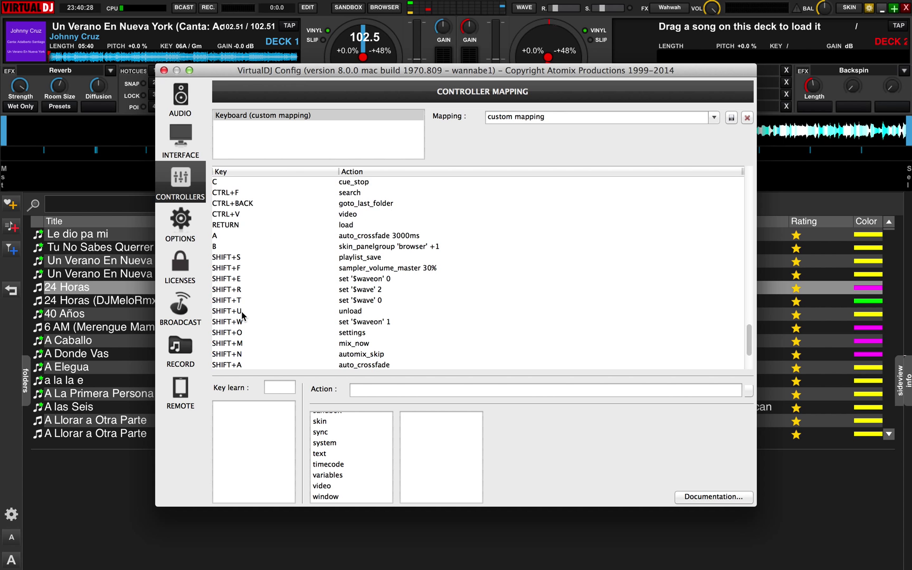
{"action": "scroll", "coordinate": [242, 315], "scroll_direction": "down", "scroll_amount": 3}
{"action": "scroll", "coordinate": [242, 315], "scroll_direction": "up", "scroll_amount": 15}
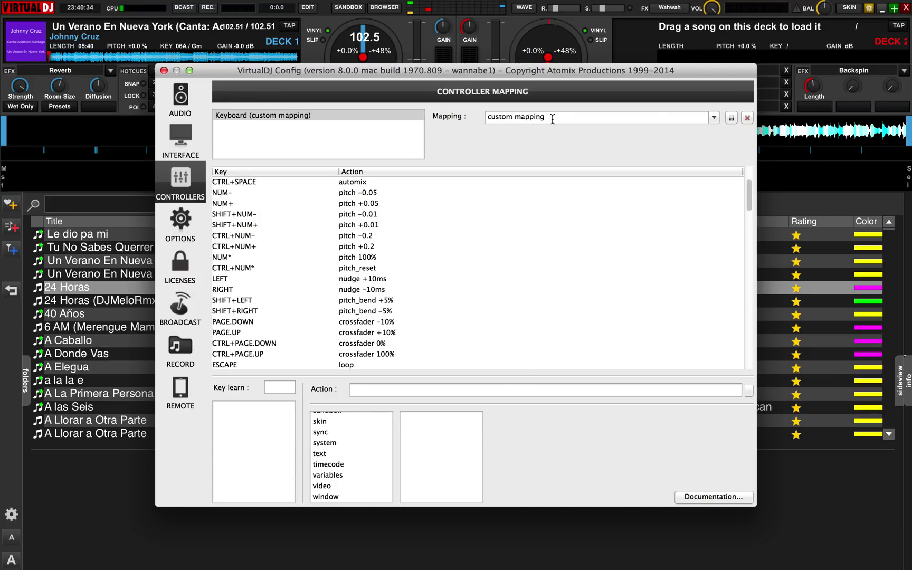
Step: Set the keyboard controller's mapping to "ignore" and close the settings
{"action": "left_click", "coordinate": [713, 118]}
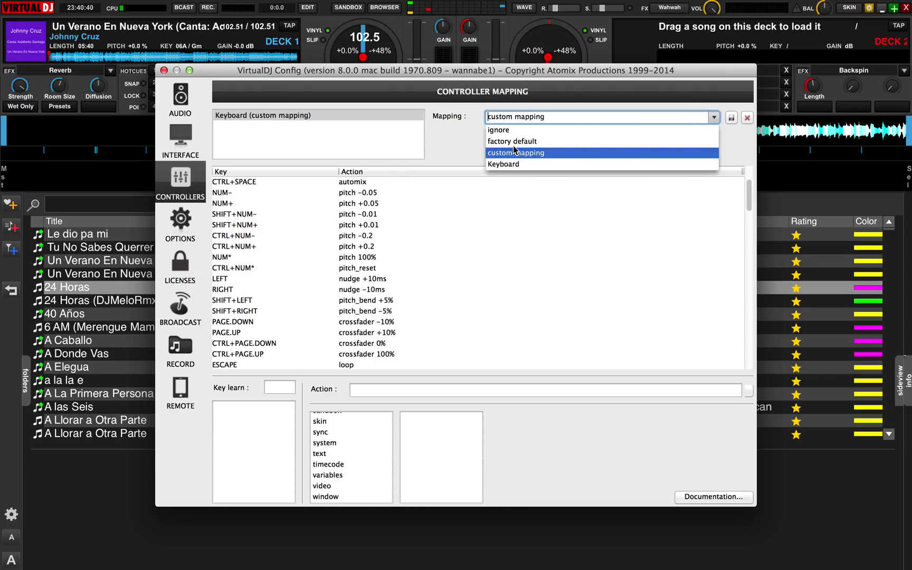
{"action": "left_click", "coordinate": [501, 131]}
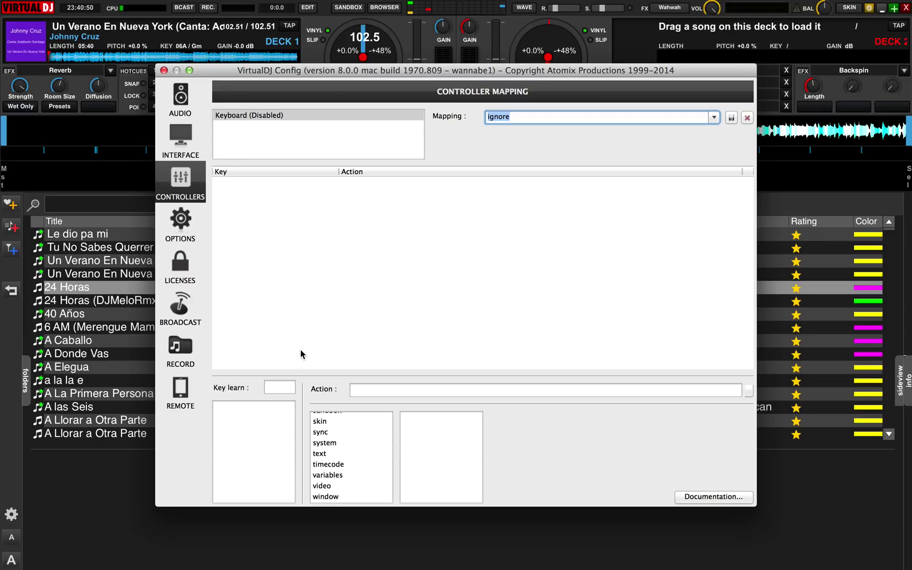
{"action": "left_click", "coordinate": [164, 70]}
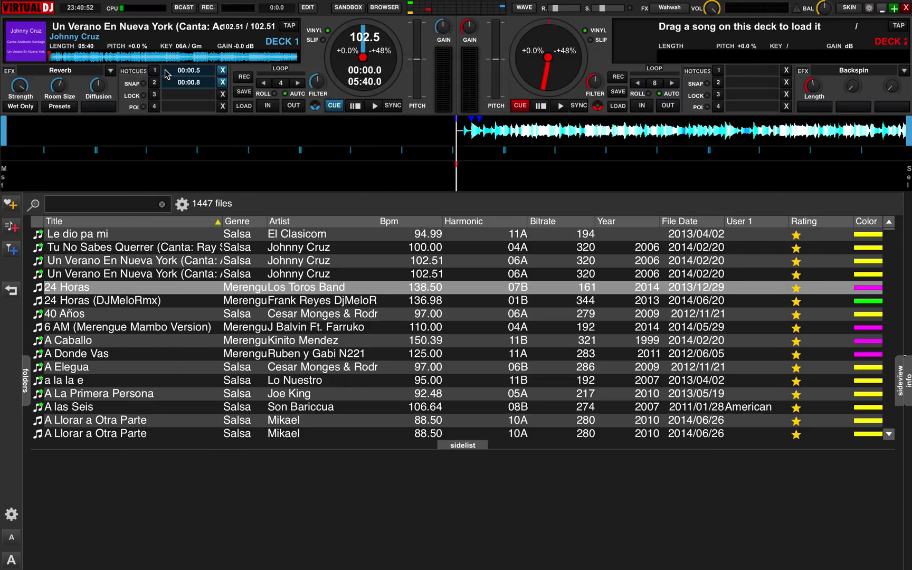
Step: Load "40 Años" onto deck 1, play it briefly and pause it
{"action": "left_click", "coordinate": [248, 315]}
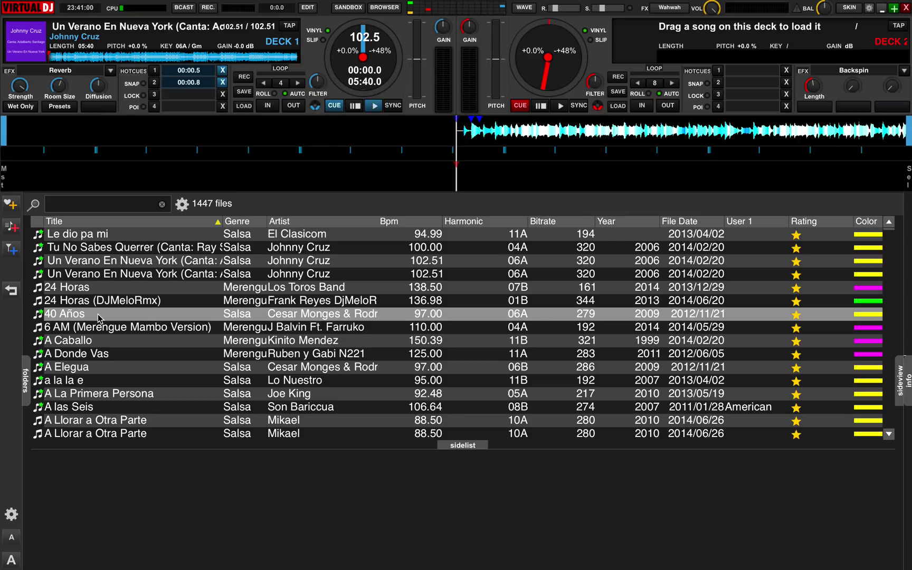
{"action": "left_click_drag", "start_coordinate": [99, 317], "coordinate": [130, 48]}
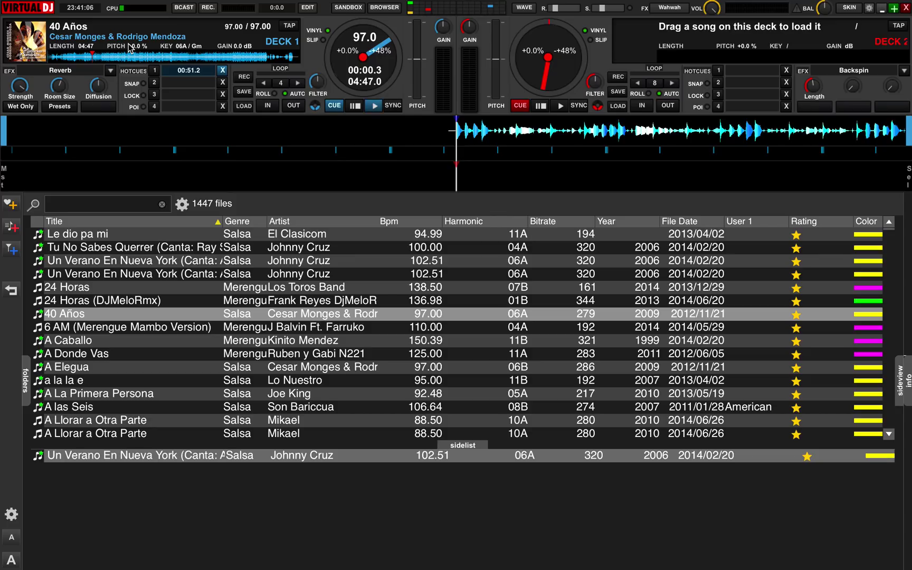
{"action": "left_click", "coordinate": [375, 106]}
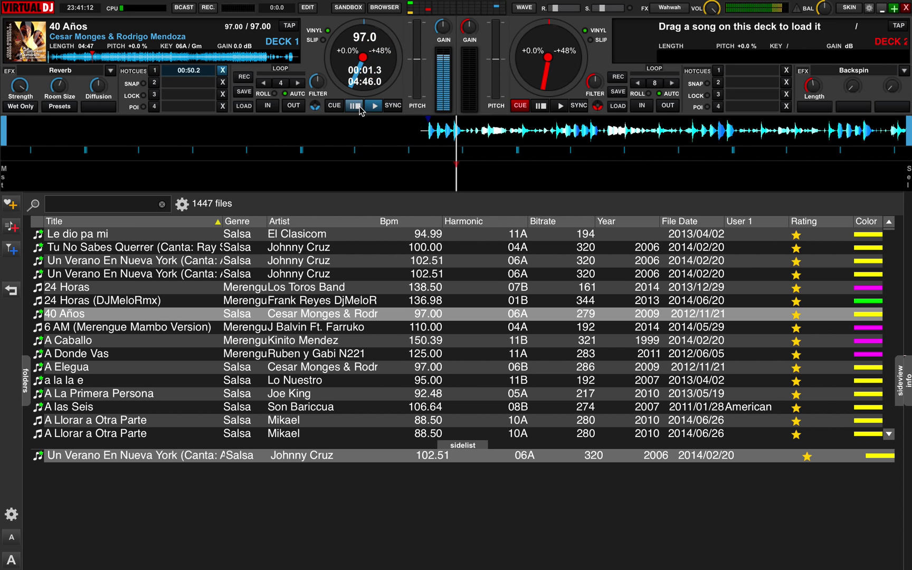
{"action": "left_click", "coordinate": [354, 107]}
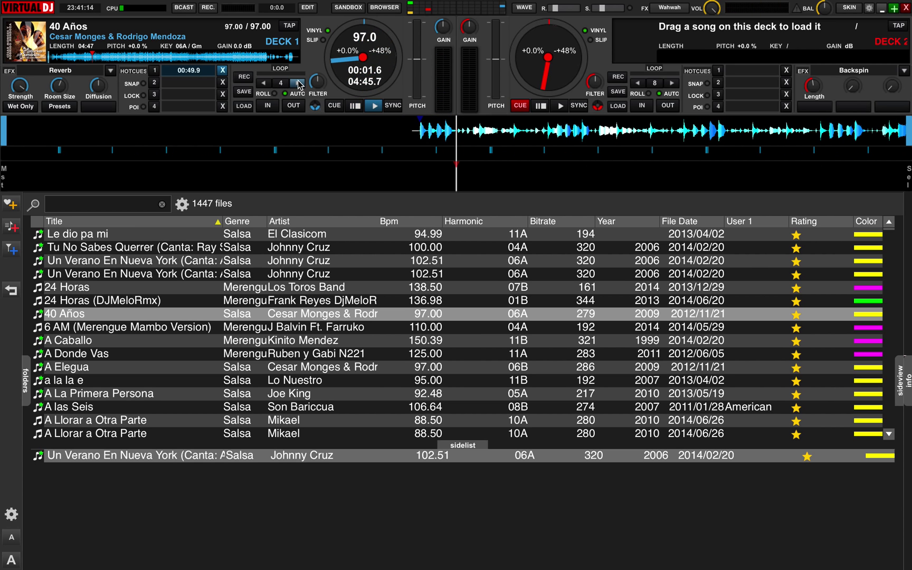
Step: Set hot cue 2 at the current position on deck 1 and delete it
{"action": "left_click", "coordinate": [155, 83]}
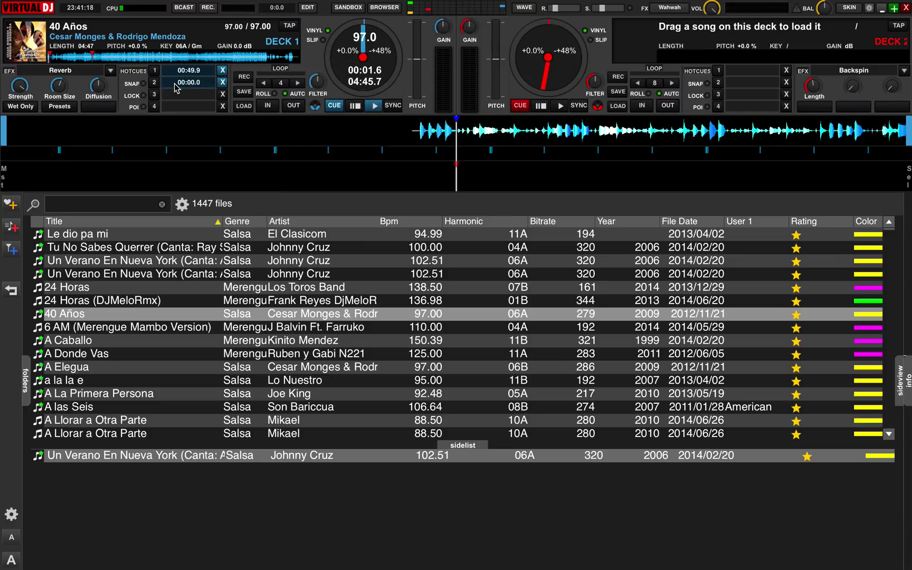
{"action": "left_click", "coordinate": [222, 82]}
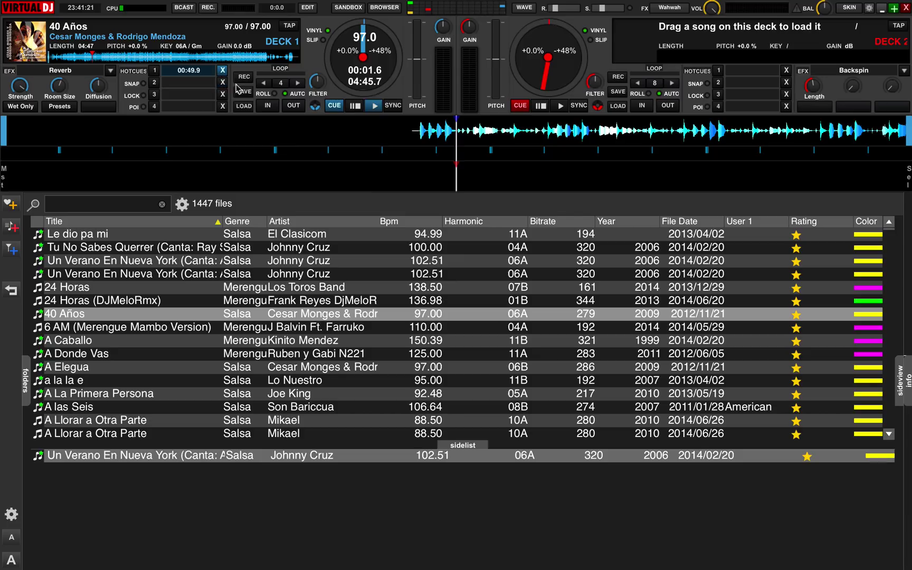
{"action": "left_click", "coordinate": [314, 273]}
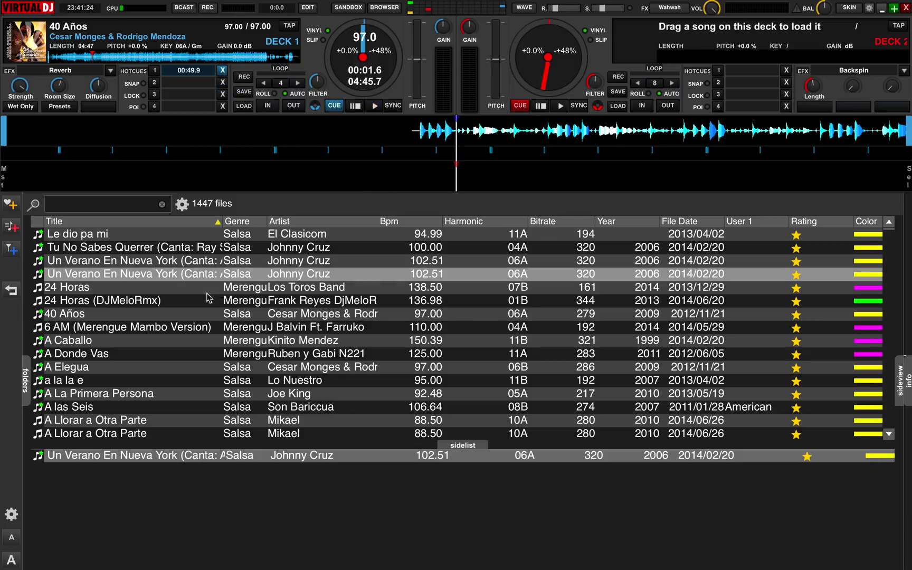
{"action": "left_click", "coordinate": [15, 250]}
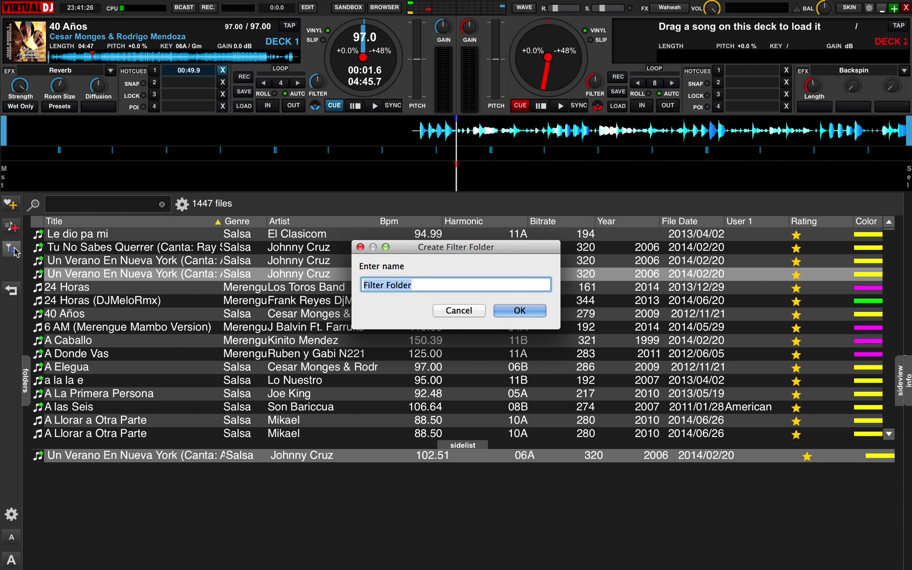
{"action": "left_click", "coordinate": [459, 312]}
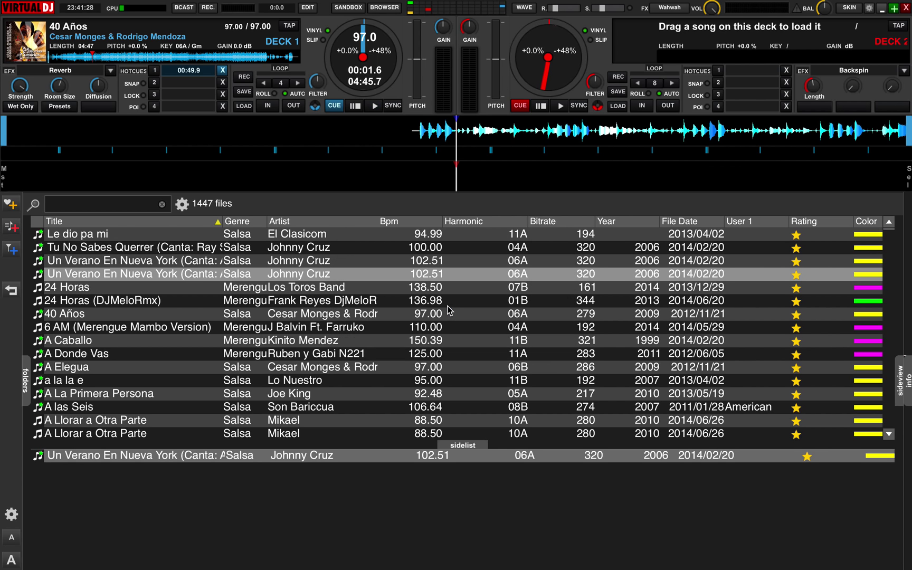
{"action": "left_click", "coordinate": [11, 559]}
{"action": "left_click", "coordinate": [12, 560]}
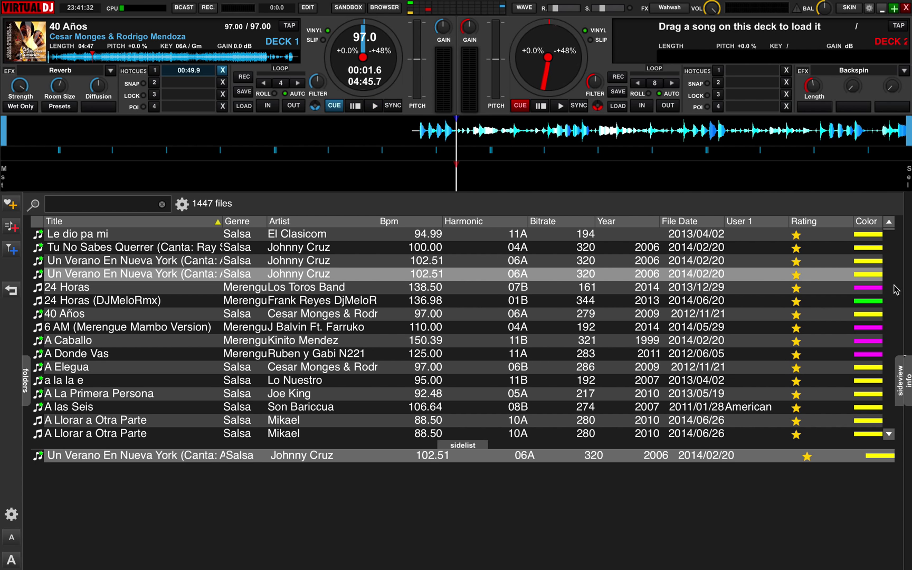
Step: Open the sideview and look through its folder shortcuts, including Latin Club Sets, finishing on the Already Played folder
{"action": "left_click", "coordinate": [901, 376]}
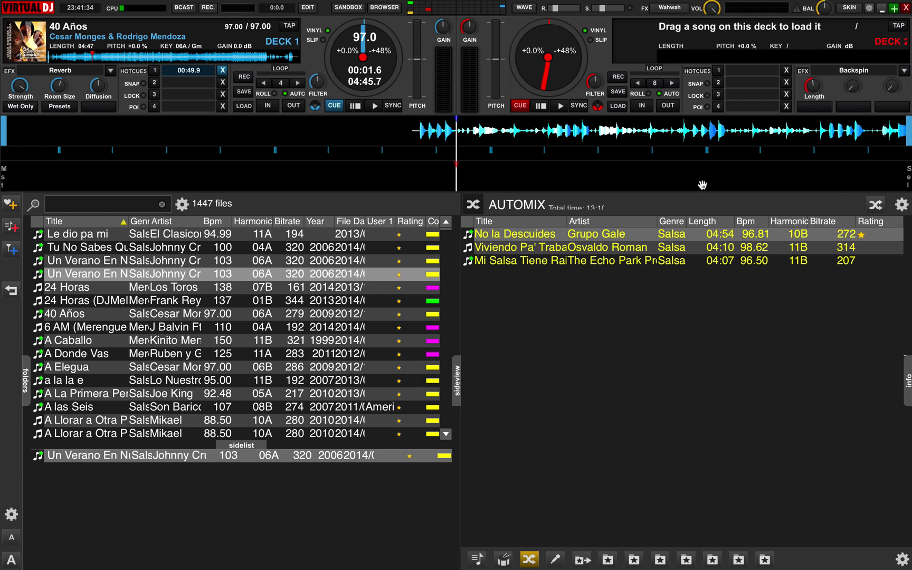
{"action": "left_click", "coordinate": [577, 563]}
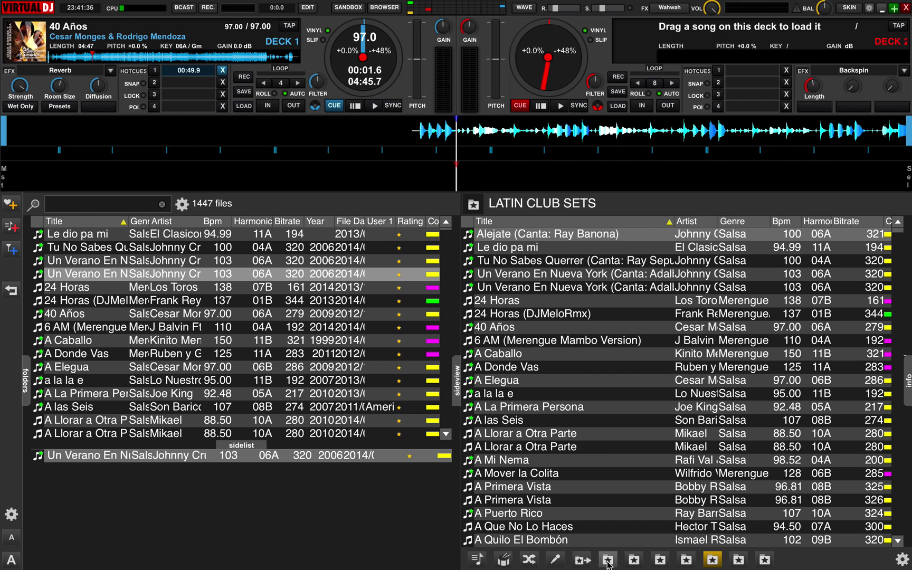
{"action": "left_click", "coordinate": [607, 559]}
{"action": "left_click", "coordinate": [635, 560]}
{"action": "left_click", "coordinate": [659, 559]}
{"action": "left_click", "coordinate": [634, 560]}
{"action": "left_click", "coordinate": [609, 560]}
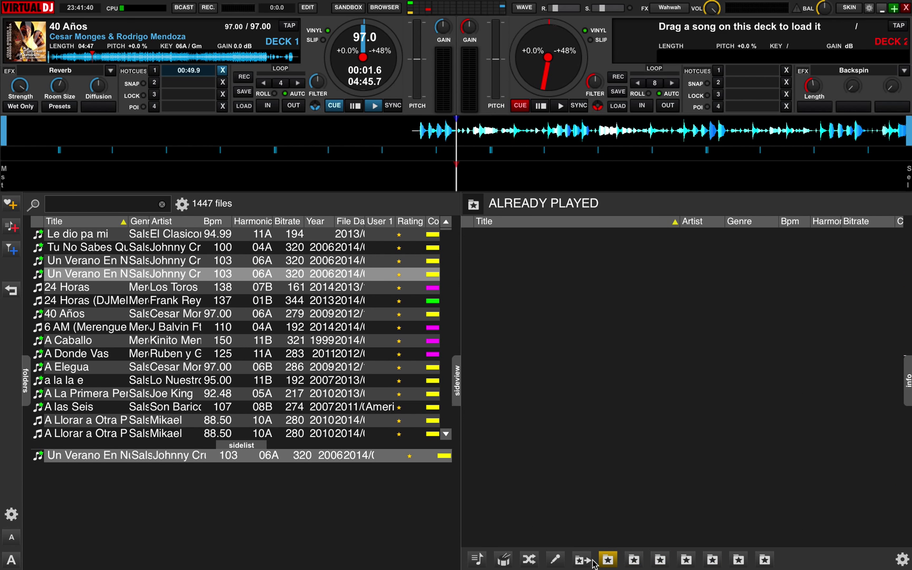
Step: Show the Automix list in the sideview
{"action": "left_click", "coordinate": [583, 560]}
{"action": "left_click", "coordinate": [529, 560]}
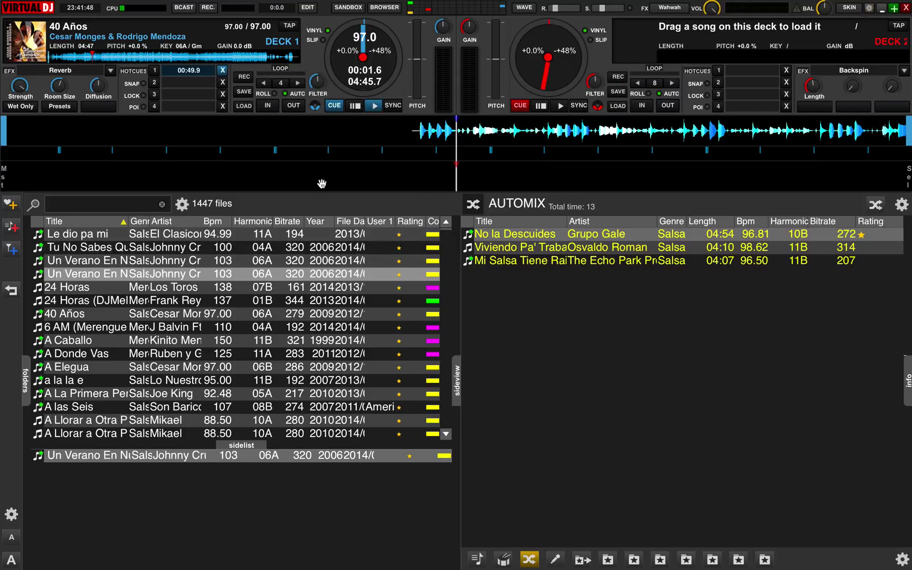
Step: Enter random letters such as "fhlh" in the song search and clear the search again
{"action": "left_click", "coordinate": [69, 201]}
{"action": "type", "text": "fhlhgj"}
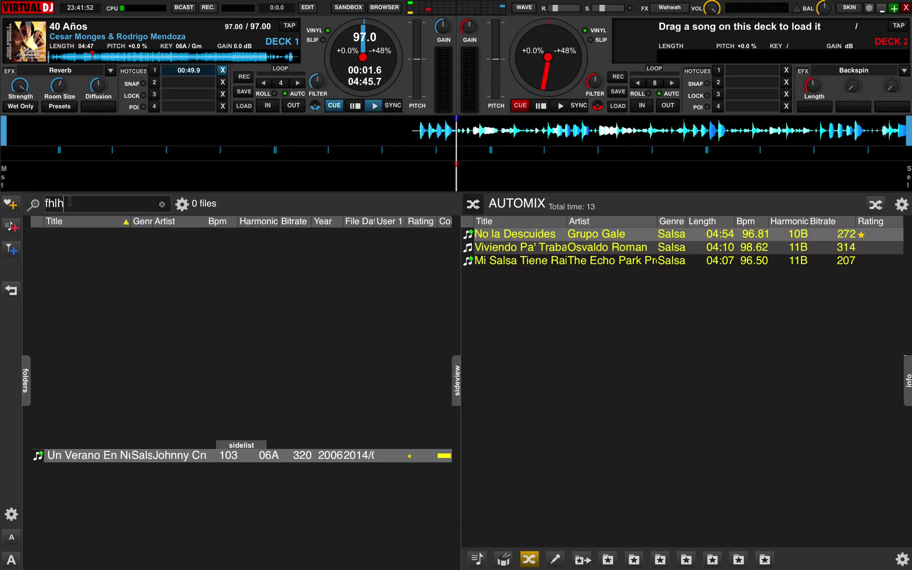
{"action": "key", "text": "BackSpace"}
{"action": "key", "text": "BackSpace"}
{"action": "key", "text": "BackSpace"}
{"action": "key", "text": "BackSpace"}
{"action": "key", "text": "BackSpace"}
{"action": "key", "text": "BackSpace"}
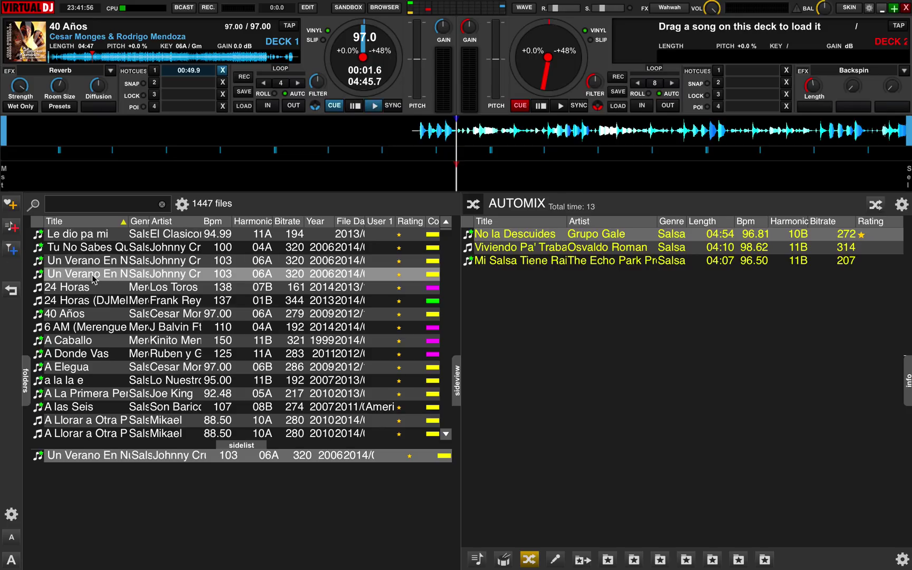
Step: Open the controller mapping settings and switch the keyboard's mapping to "custom mapping" and on to "factory default"
{"action": "left_click", "coordinate": [869, 7]}
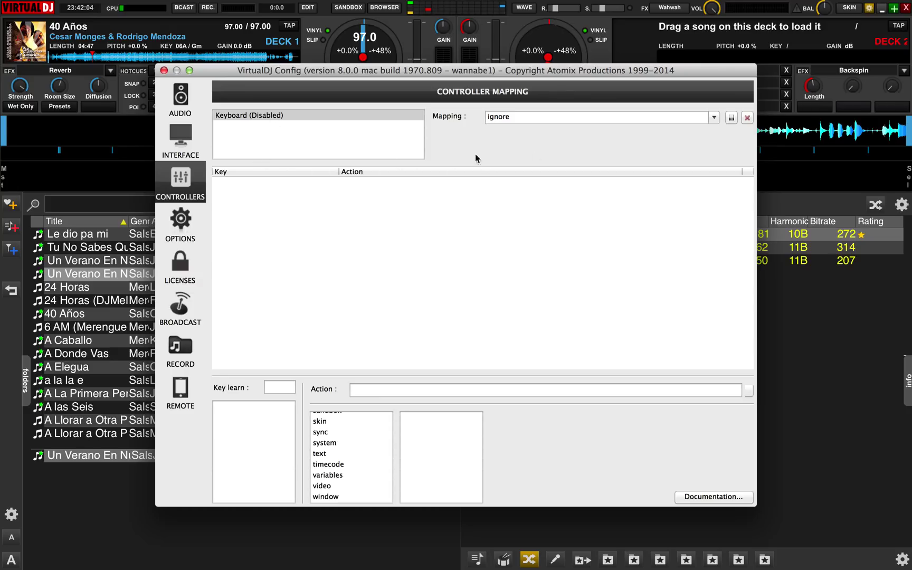
{"action": "left_click", "coordinate": [714, 118]}
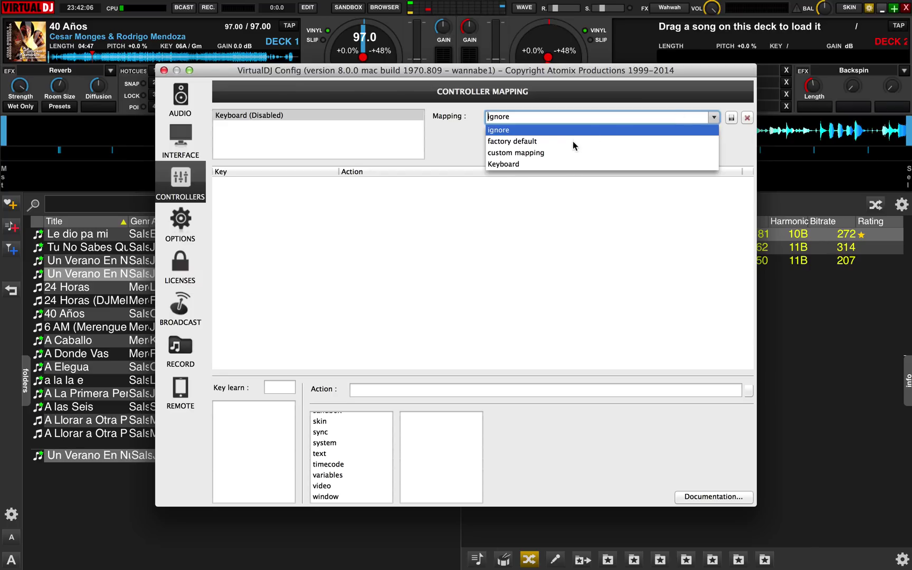
{"action": "left_click", "coordinate": [527, 153]}
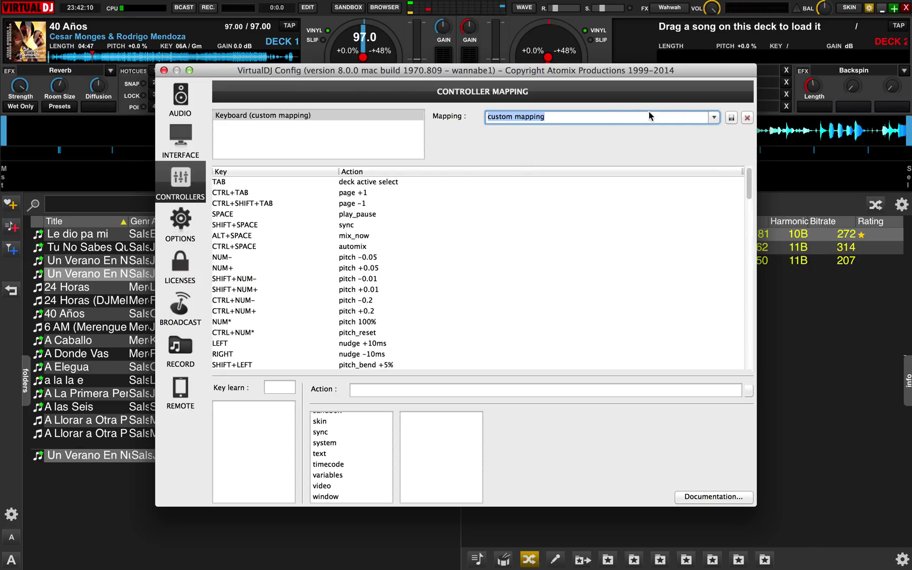
{"action": "left_click", "coordinate": [714, 118]}
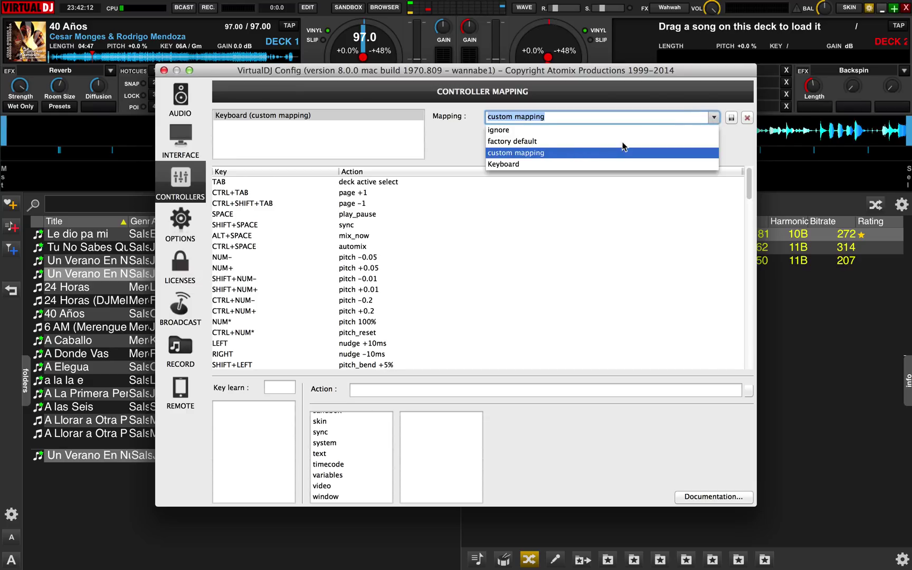
{"action": "left_click", "coordinate": [513, 141]}
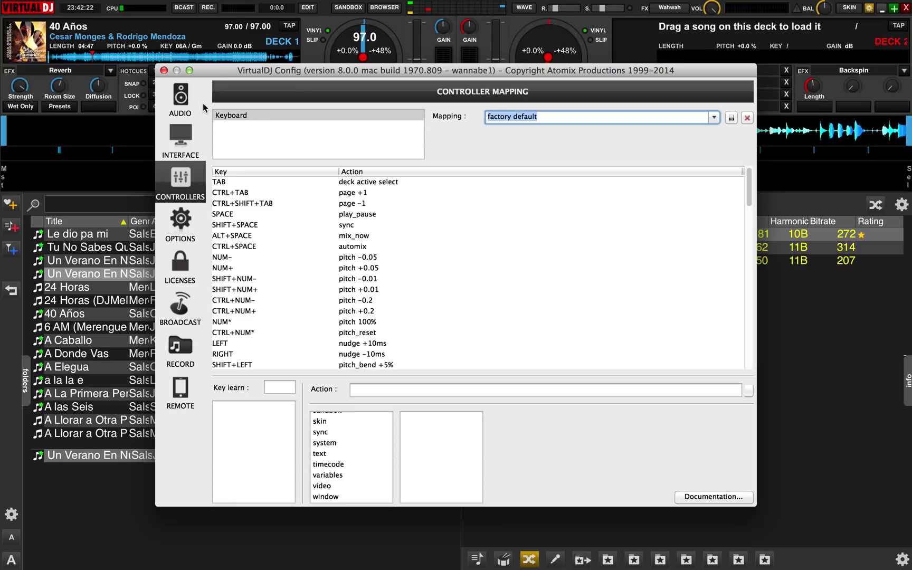
Step: Set the keyboard controller's mapping to "Keyboard" and look through its list of keys and actions
{"action": "left_click", "coordinate": [714, 118]}
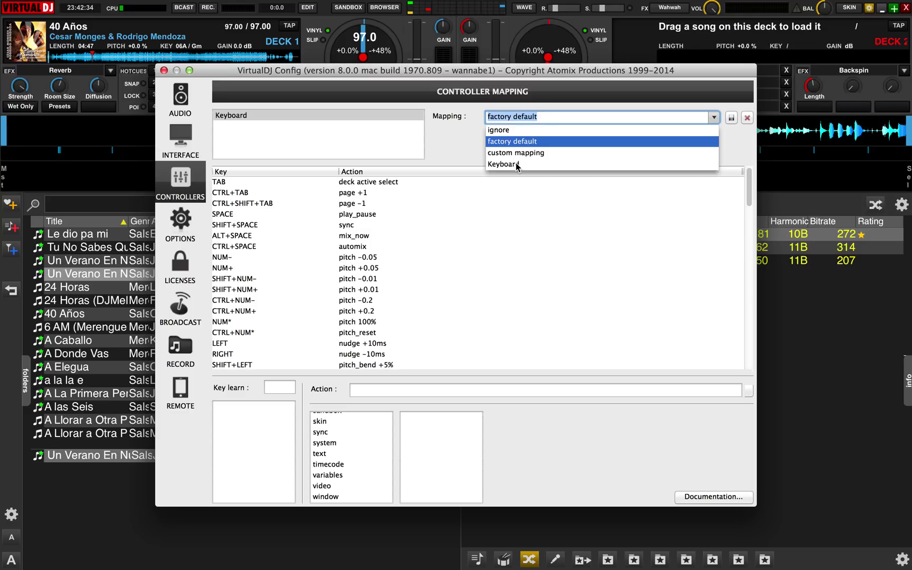
{"action": "left_click", "coordinate": [506, 164]}
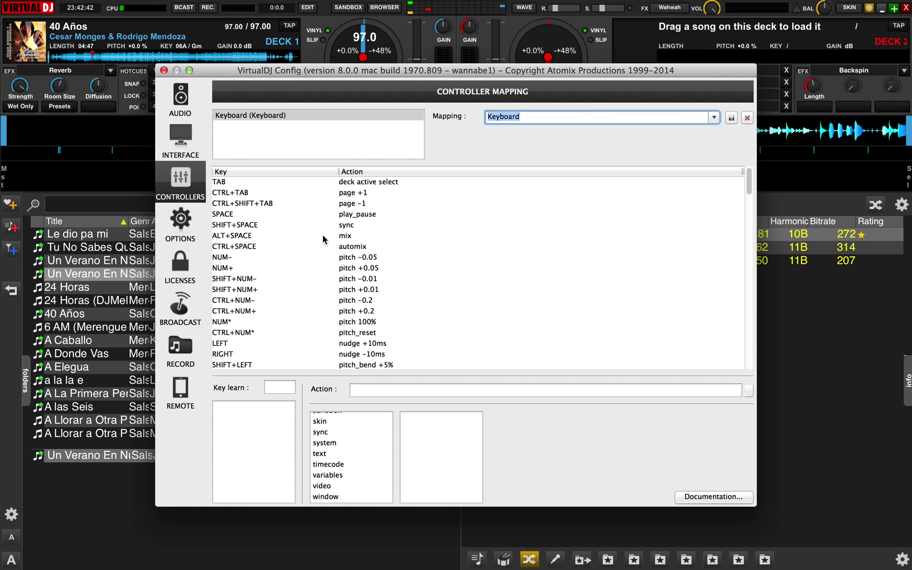
{"action": "scroll", "coordinate": [272, 288], "scroll_direction": "down", "scroll_amount": 10}
{"action": "scroll", "coordinate": [273, 288], "scroll_direction": "down", "scroll_amount": 15}
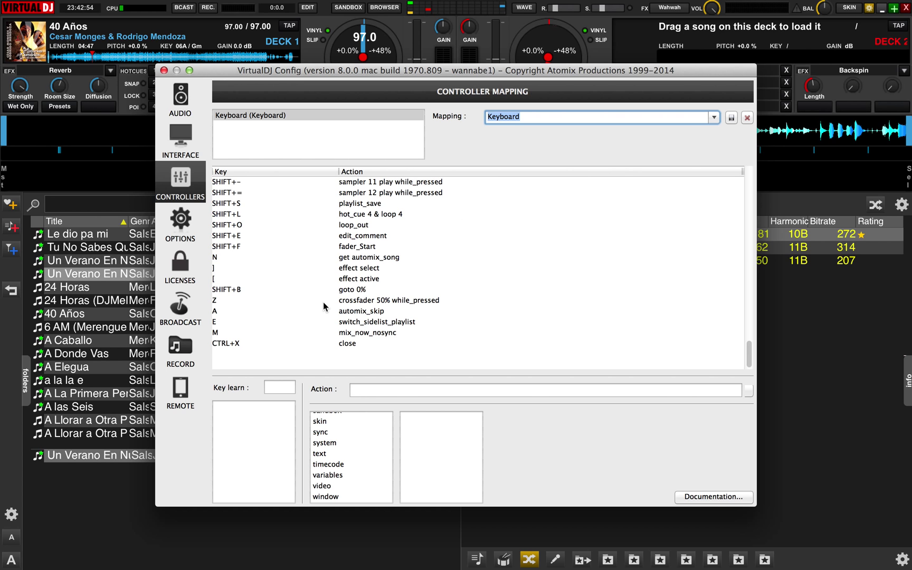
{"action": "scroll", "coordinate": [324, 306], "scroll_direction": "up", "scroll_amount": 10}
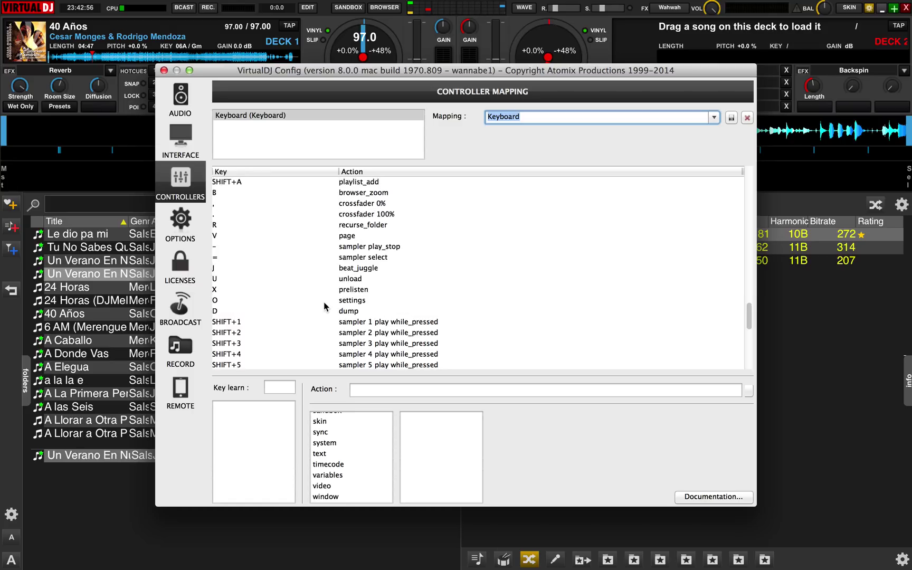
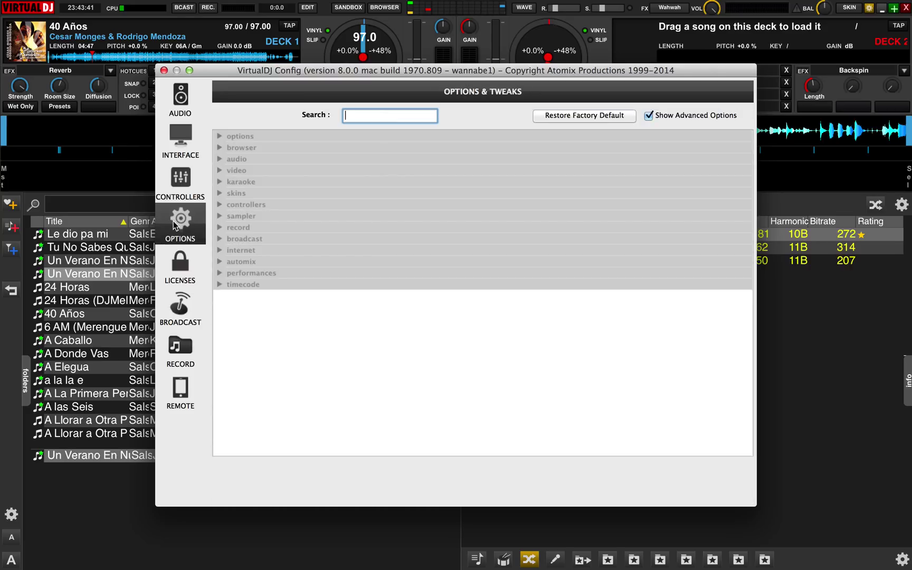
Step: Expand the options group in the Options & Tweaks settings and select pflOnSelect
{"action": "left_click", "coordinate": [220, 136]}
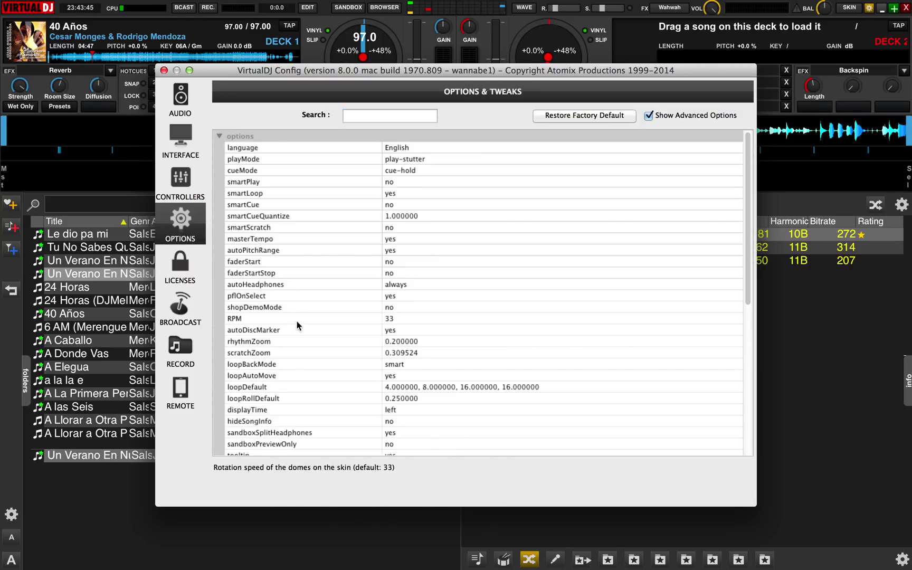
{"action": "left_click", "coordinate": [287, 296]}
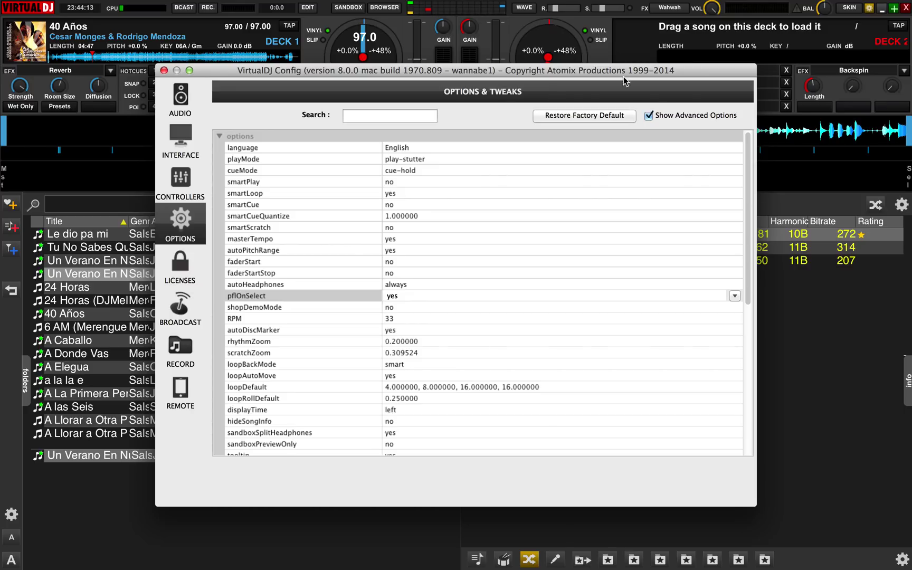
Step: Hide the advanced options, look through the basic settings, and show the advanced options again
{"action": "left_click", "coordinate": [648, 116]}
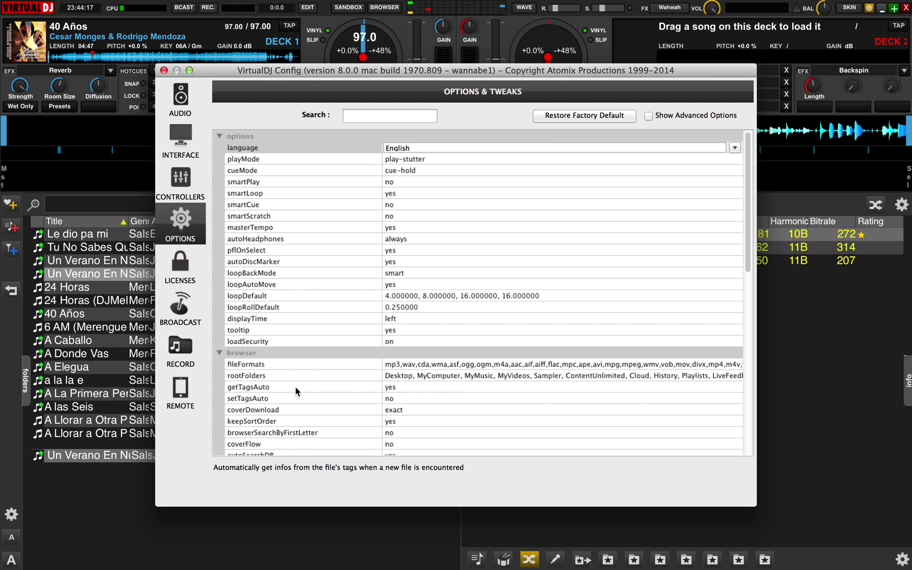
{"action": "scroll", "coordinate": [297, 366], "scroll_direction": "down", "scroll_amount": 15}
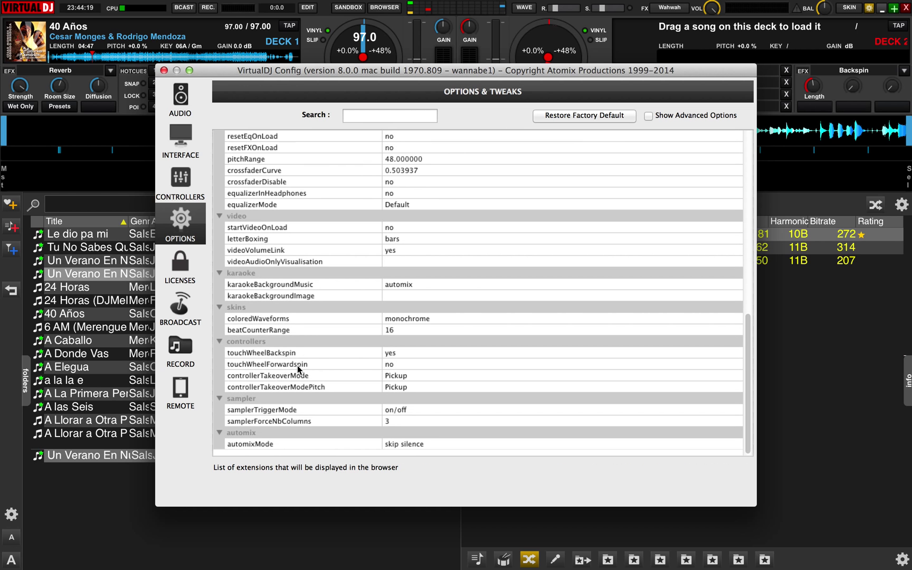
{"action": "scroll", "coordinate": [297, 366], "scroll_direction": "up", "scroll_amount": 15}
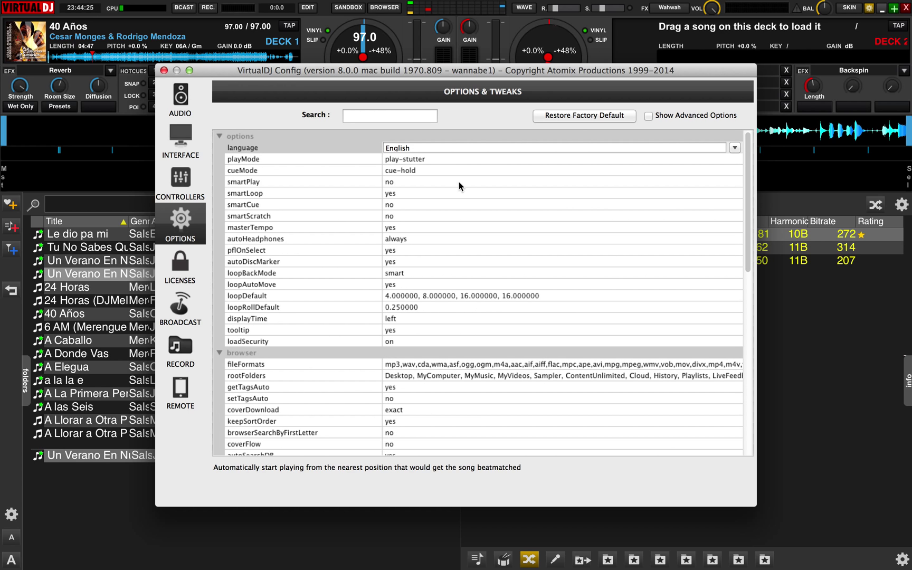
{"action": "left_click", "coordinate": [649, 116]}
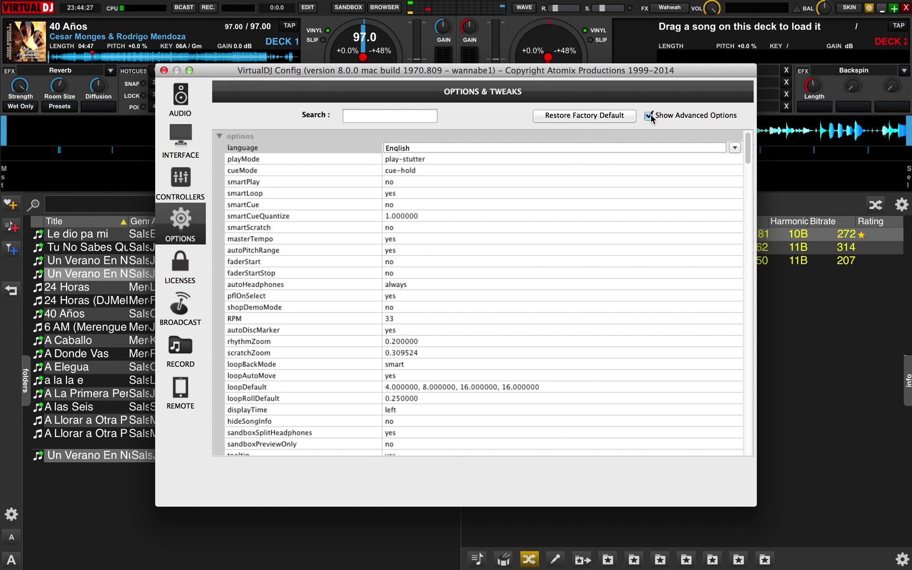
Step: Look through the advanced settings of the options group and close the settings
{"action": "scroll", "coordinate": [368, 358], "scroll_direction": "down", "scroll_amount": 1}
{"action": "scroll", "coordinate": [368, 360], "scroll_direction": "down", "scroll_amount": 3}
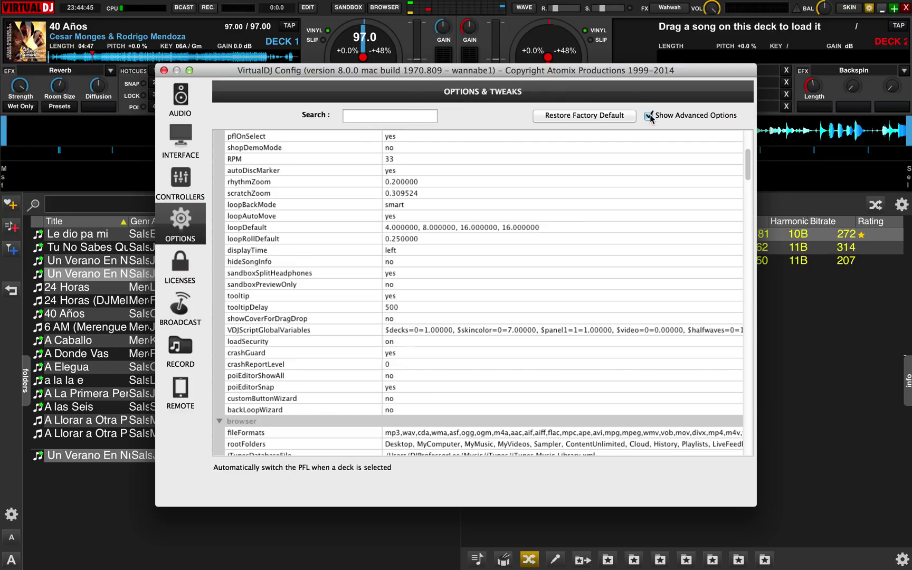
{"action": "left_click", "coordinate": [163, 71]}
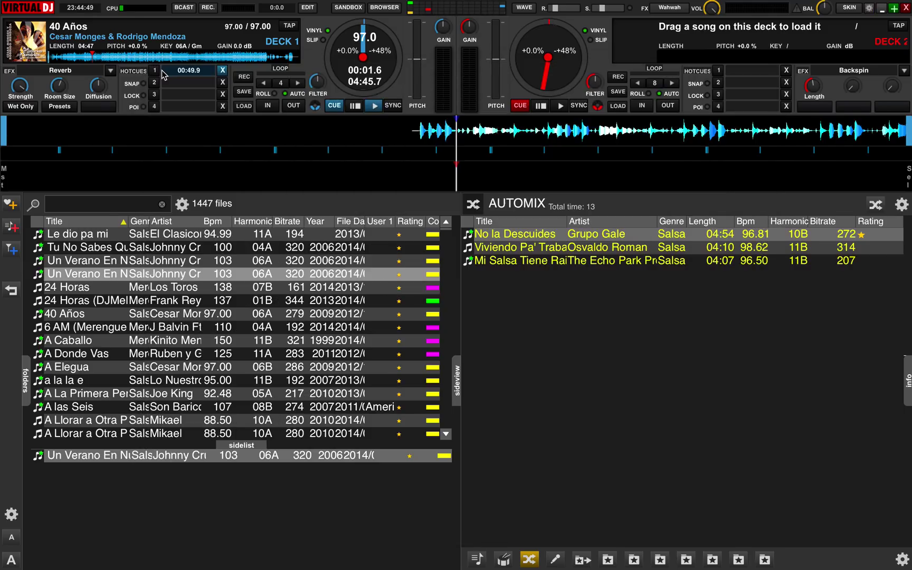